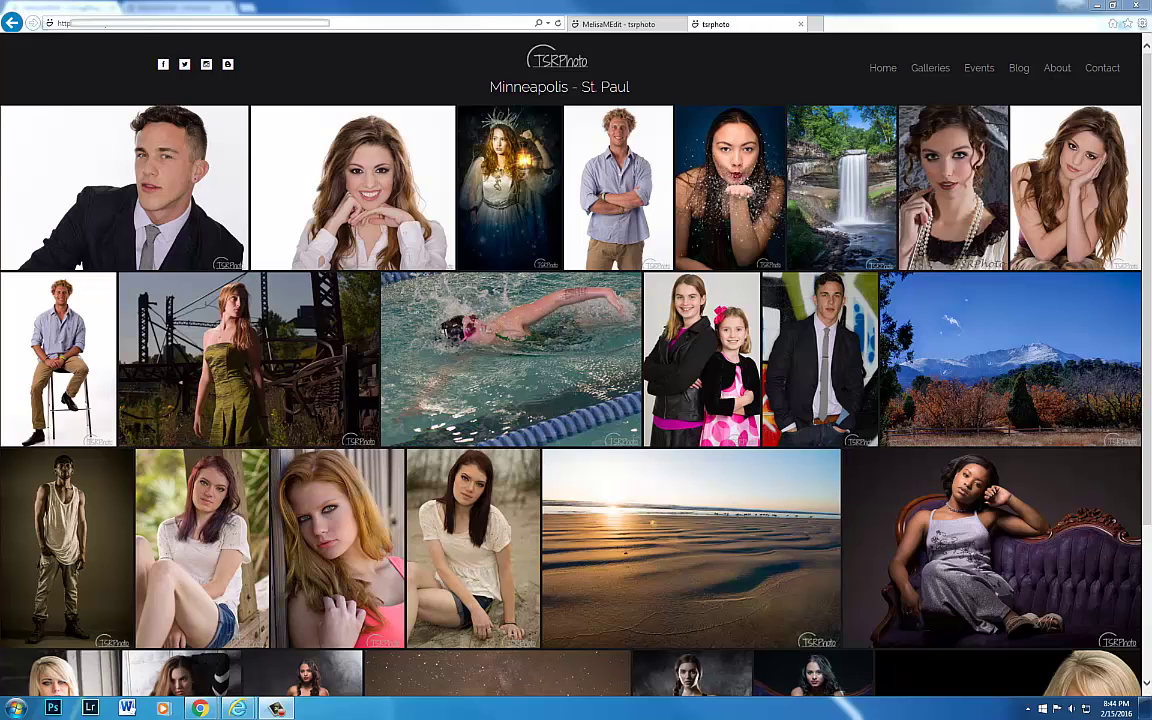
# Step: Browse the Galleries and Events pages, open Riptide Chilly Dip Day 1, then return to the MelisaMEdit gallery
pyautogui.click(938, 74)
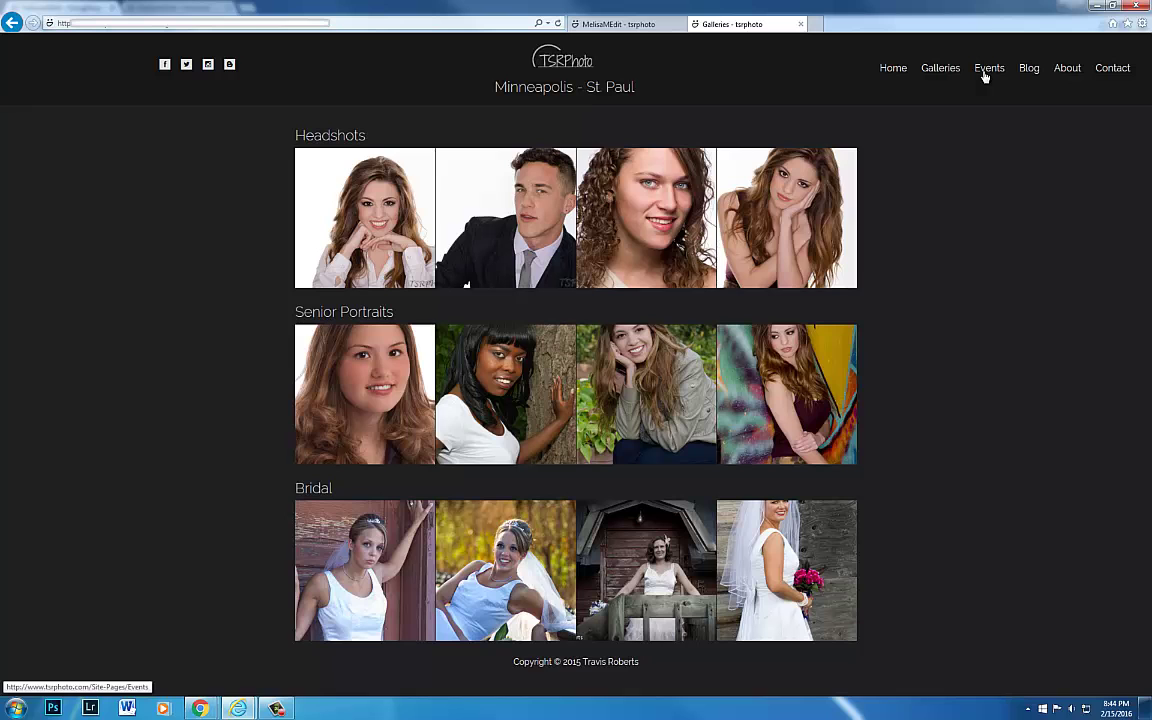
pyautogui.click(987, 72)
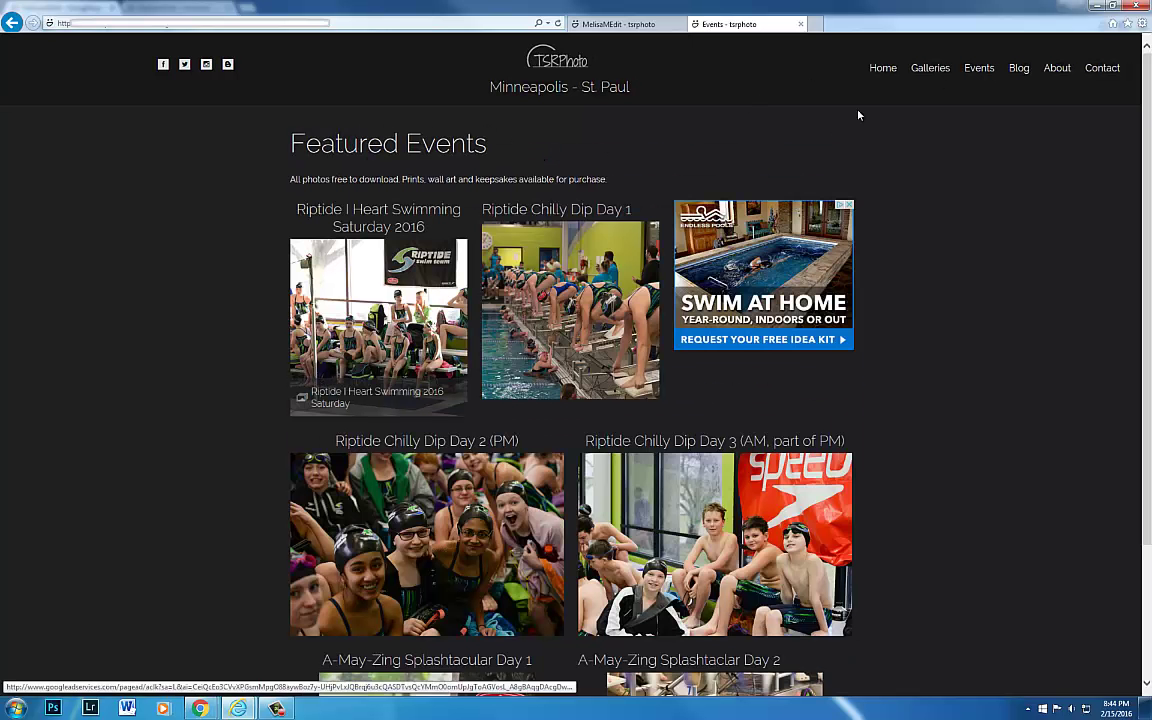
pyautogui.click(541, 312)
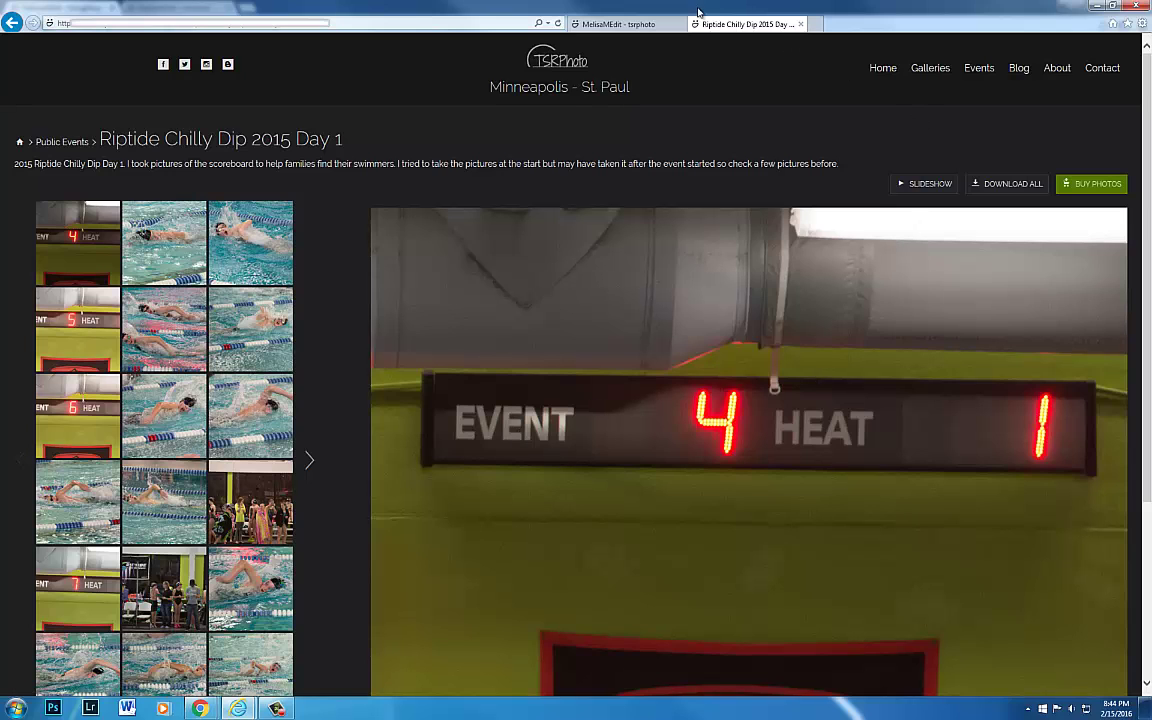
pyautogui.click(618, 24)
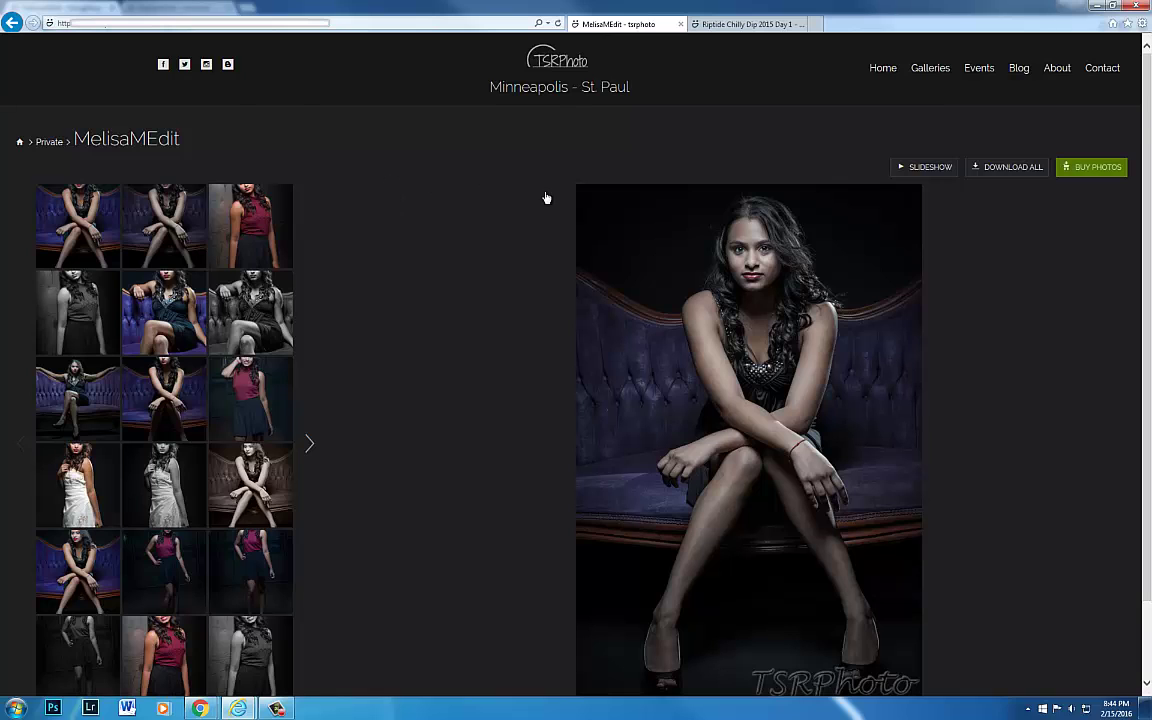
# Step: Select the colour purple-couch portrait (5 of 22) and view it as a full-screen slideshow, then exit
pyautogui.scroll(-1, 730, 196)
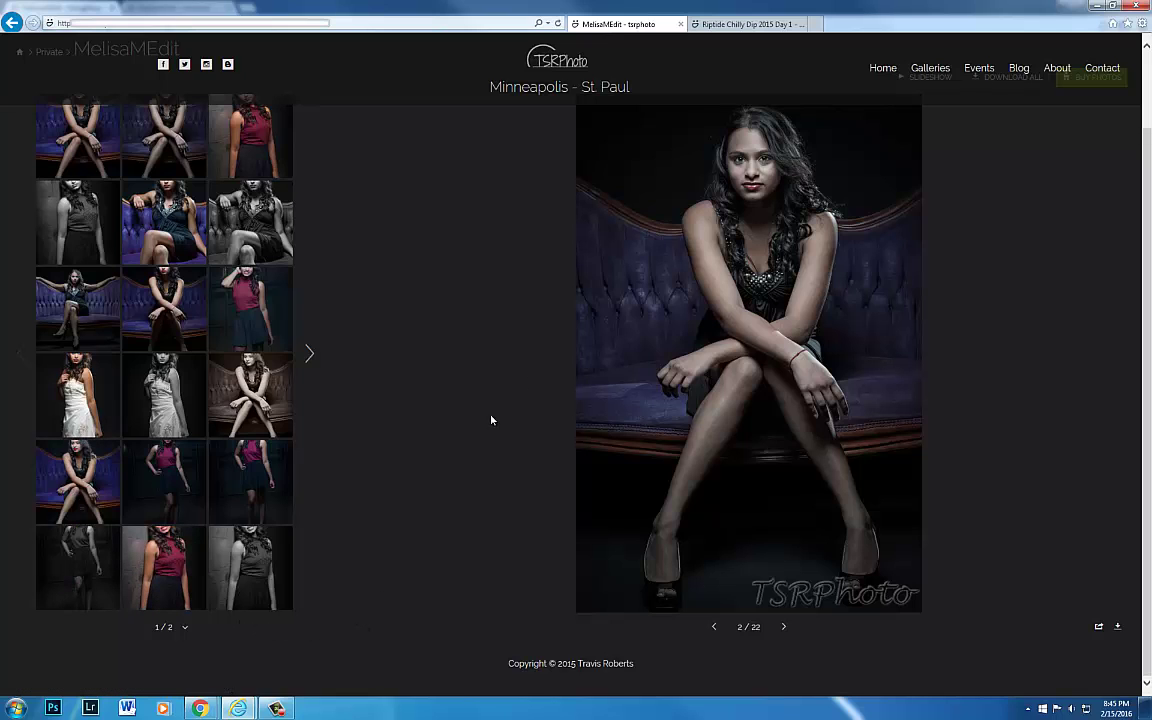
pyautogui.click(230, 213)
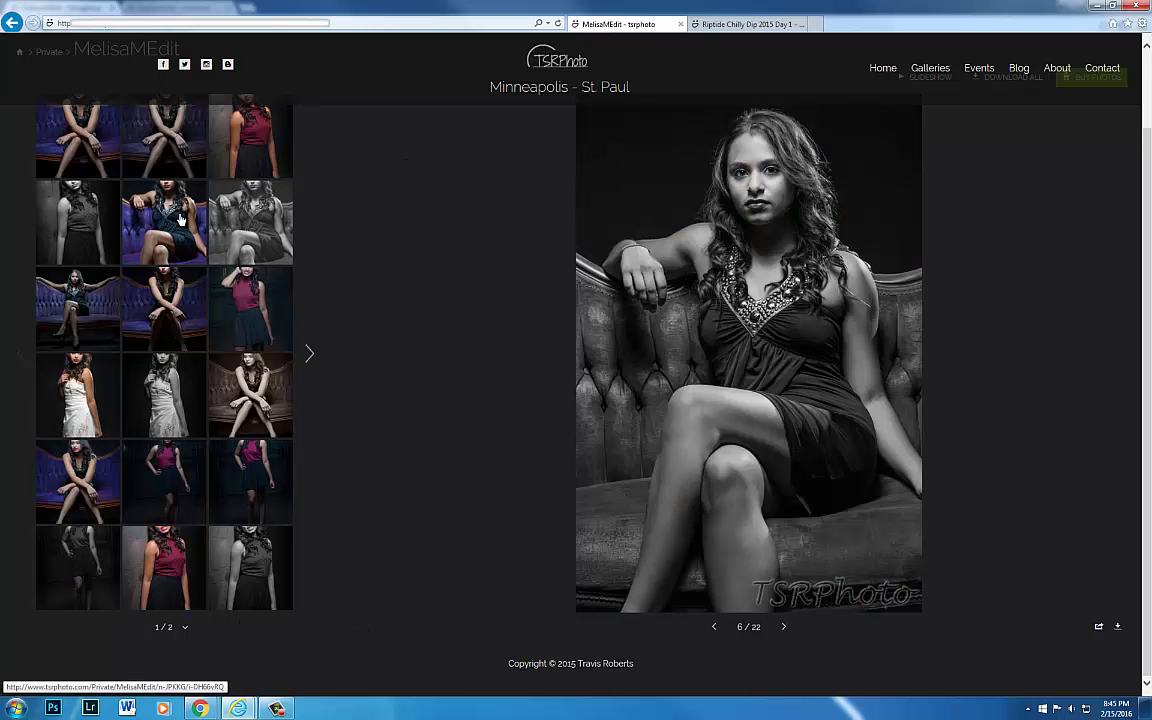
pyautogui.click(180, 218)
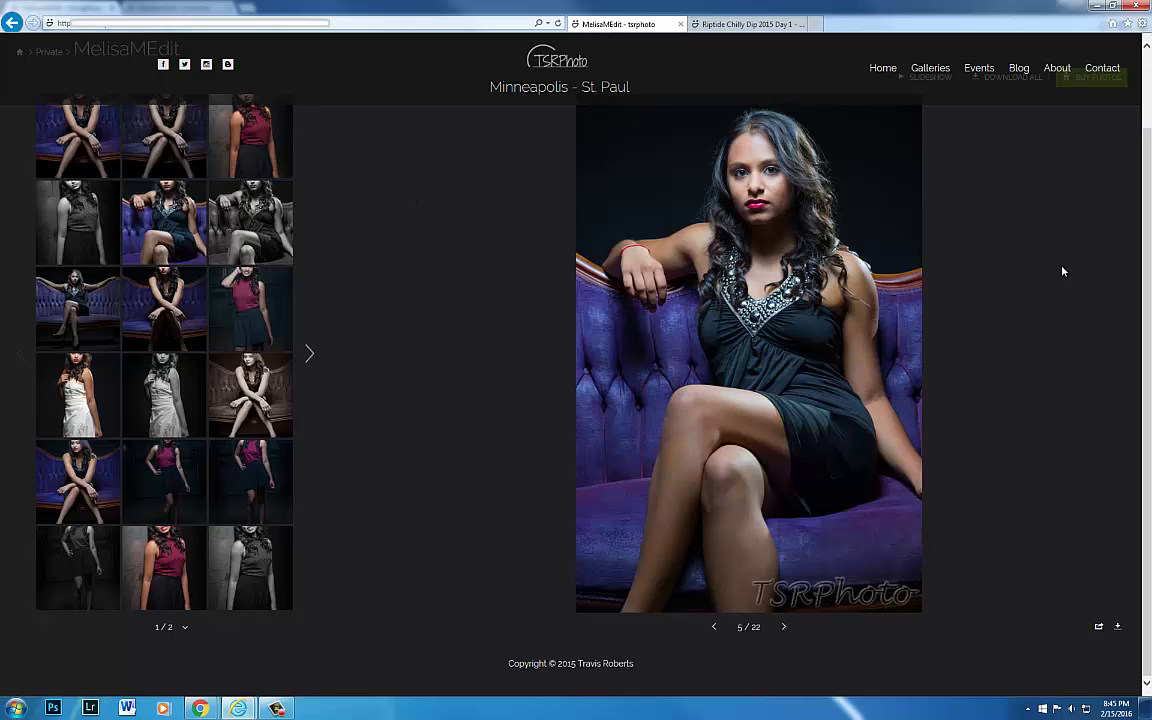
pyautogui.scroll(2, 1063, 271)
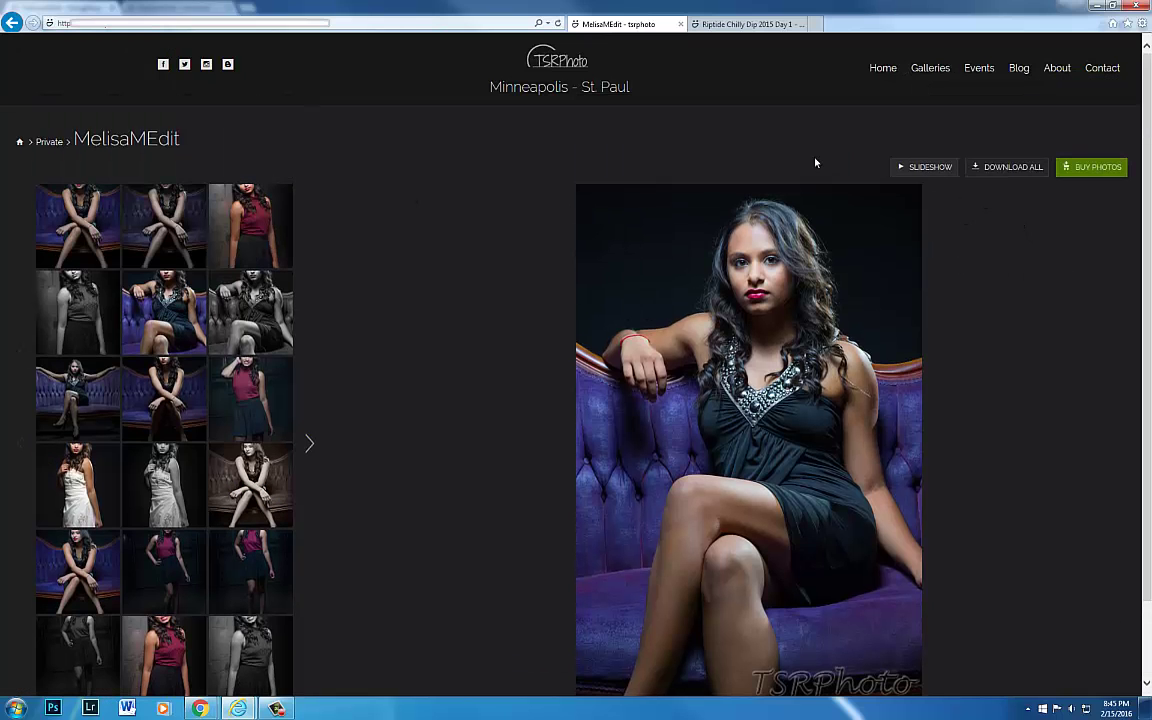
pyautogui.click(928, 168)
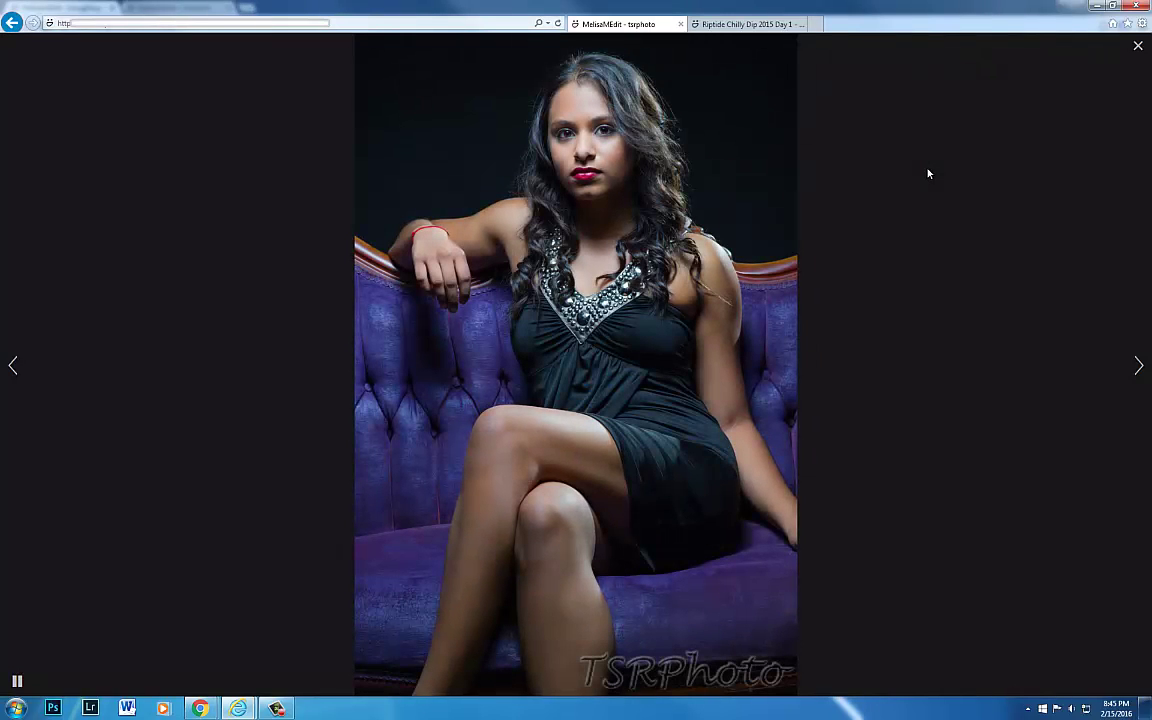
pyautogui.click(1137, 46)
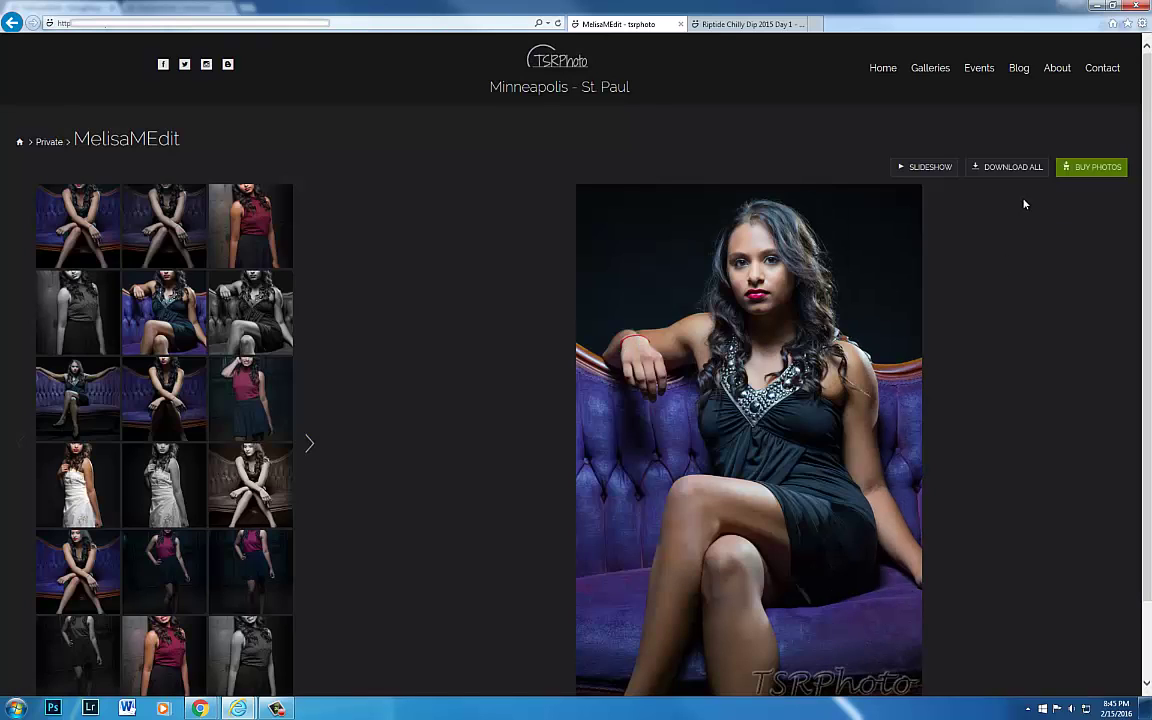
# Step: Try Download All and dismiss the email request, then choose Buy Photos for this portrait only
pyautogui.click(1021, 172)
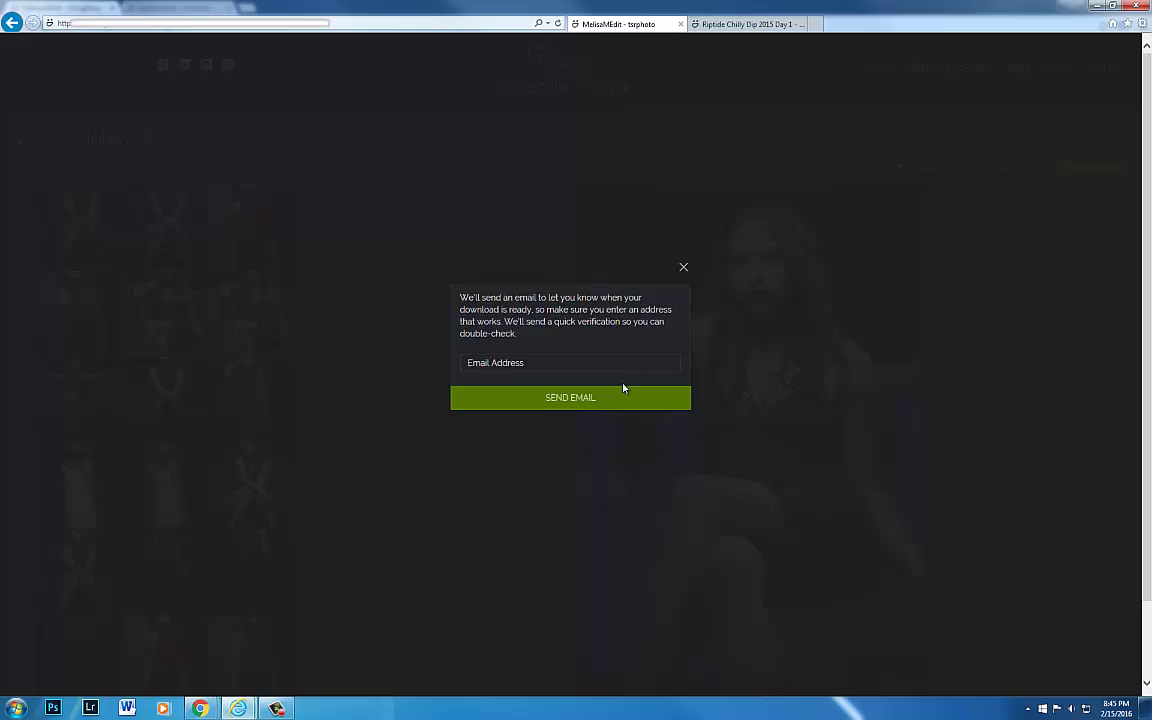
pyautogui.click(980, 306)
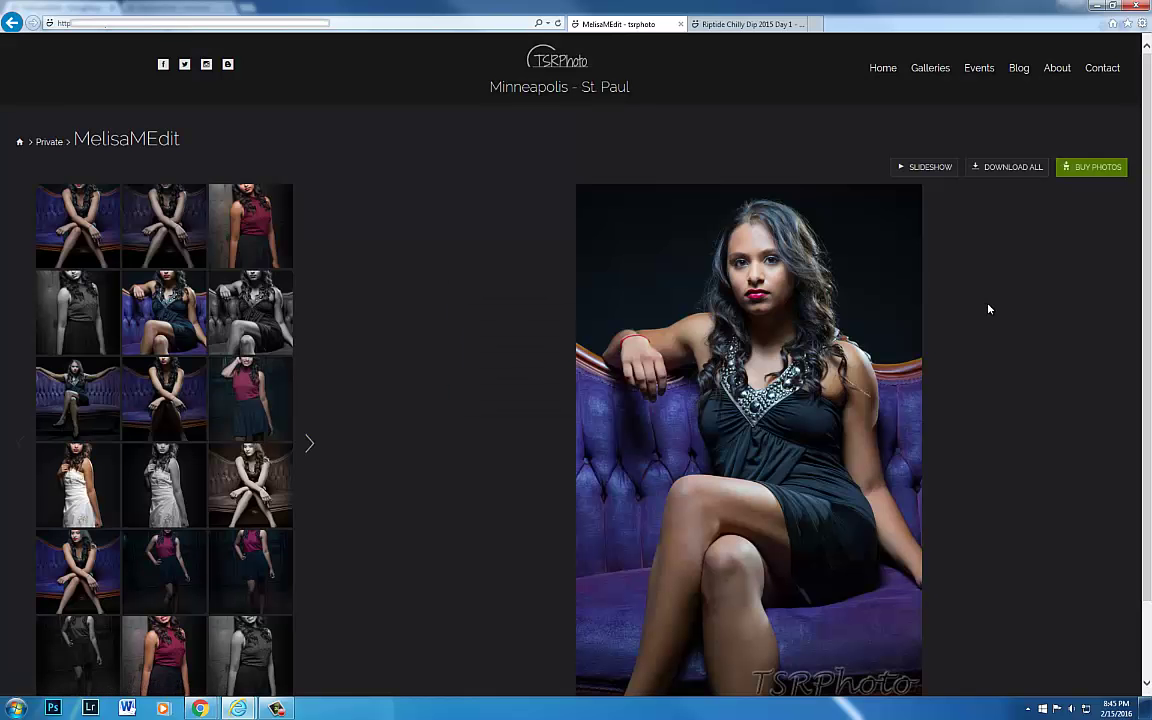
pyautogui.click(1098, 168)
pyautogui.click(1040, 191)
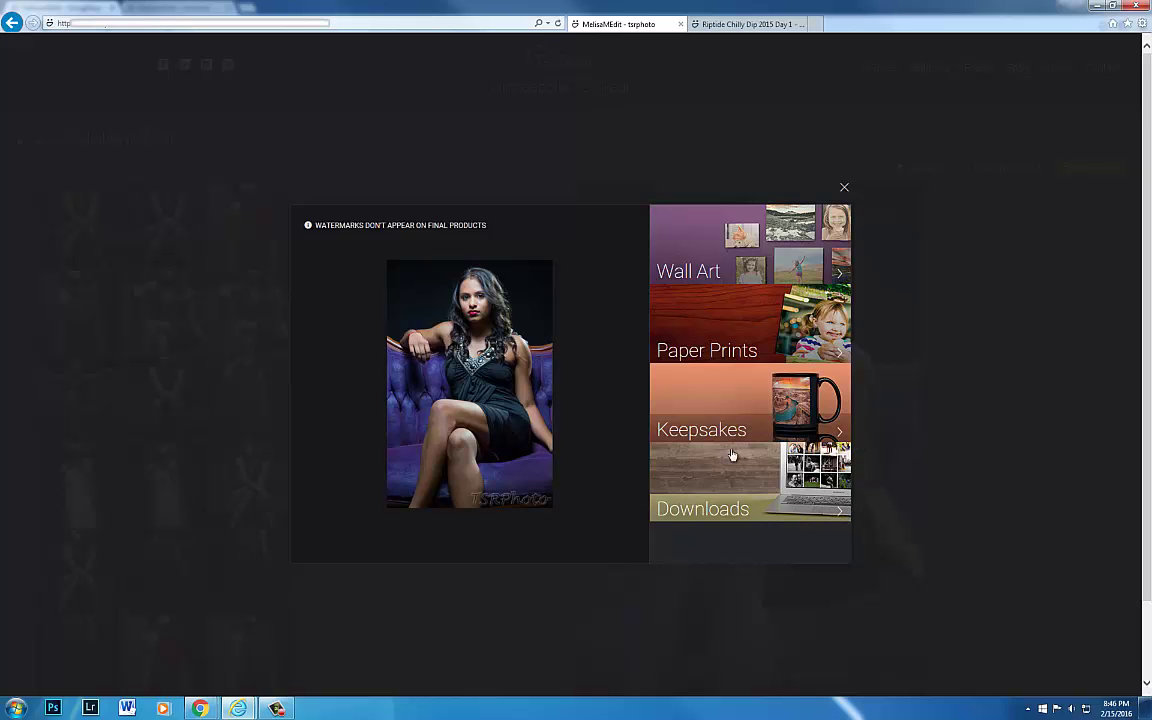
# Step: Close the buy window and view the Share dialog's gallery, social and Cart purchase links, then close it
pyautogui.click(878, 529)
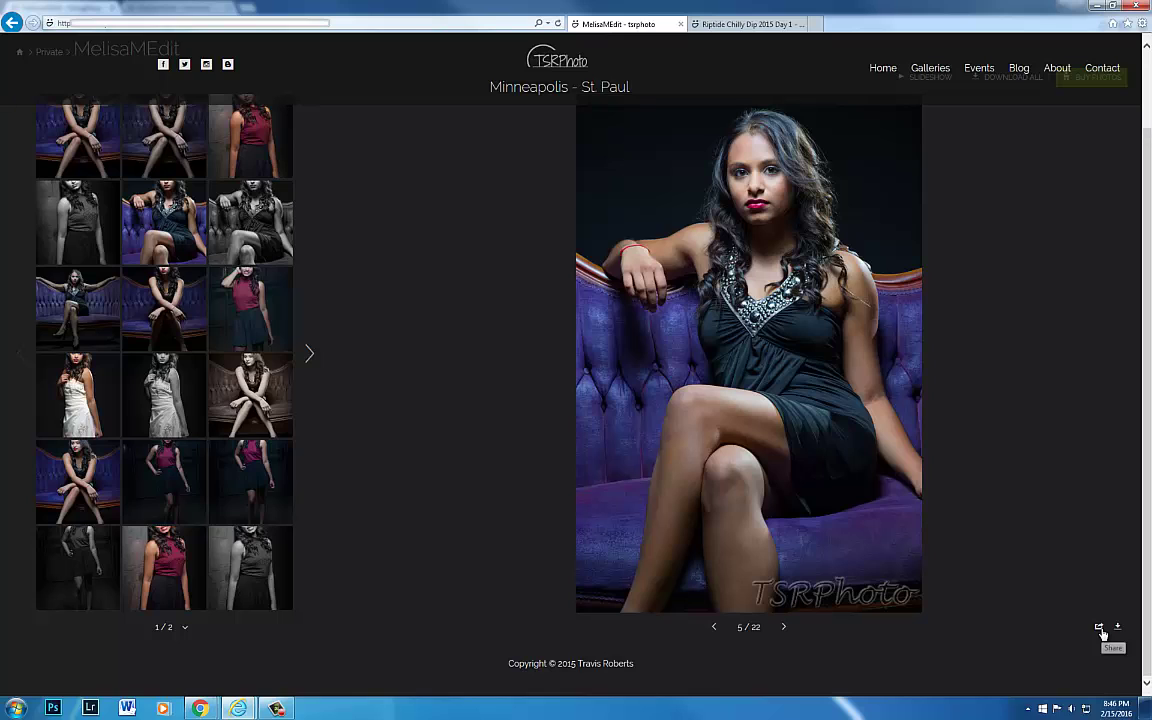
pyautogui.click(1099, 628)
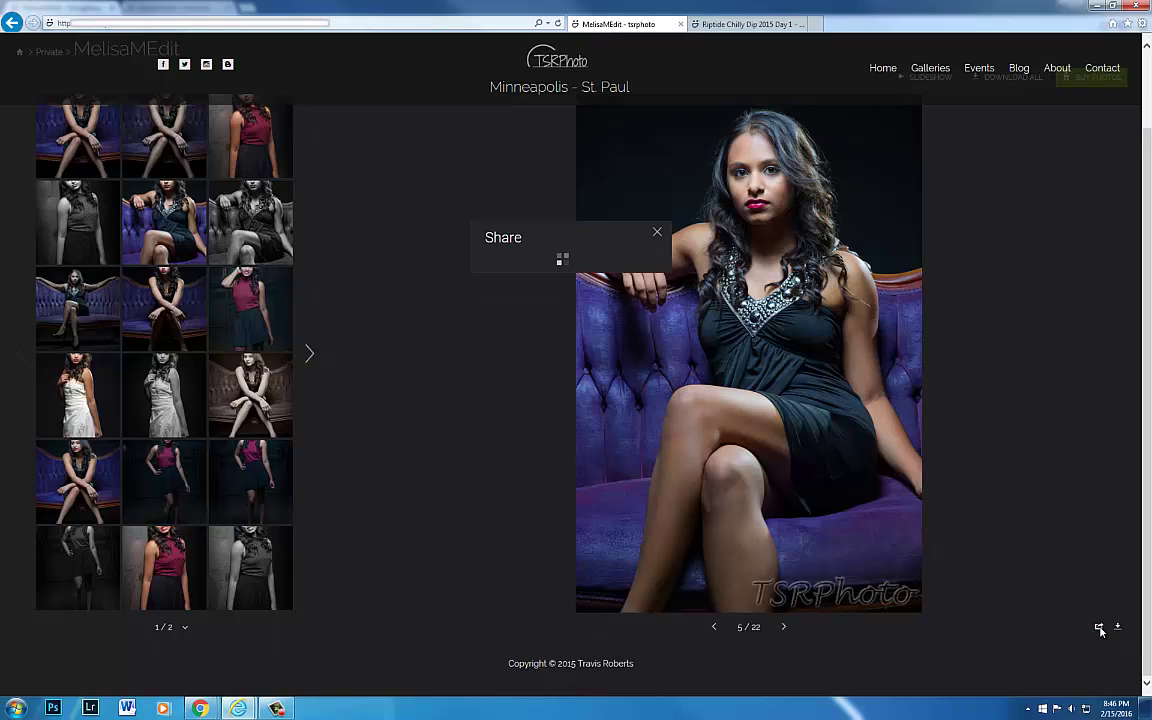
pyautogui.click(553, 267)
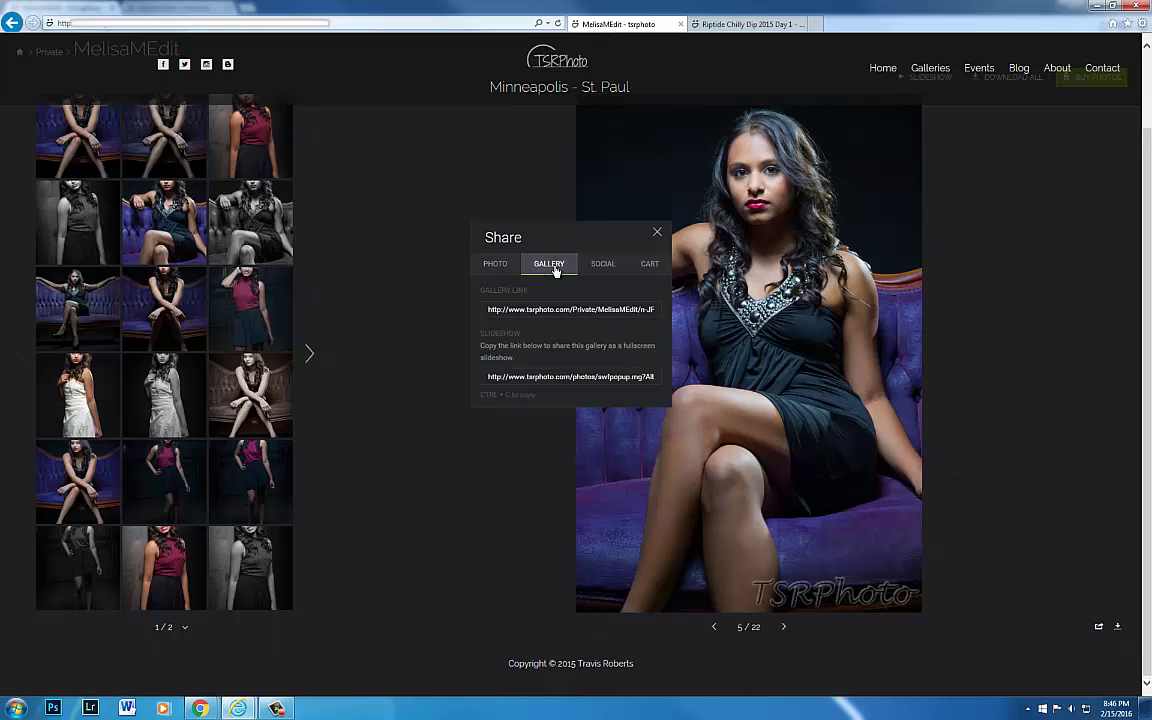
pyautogui.click(607, 267)
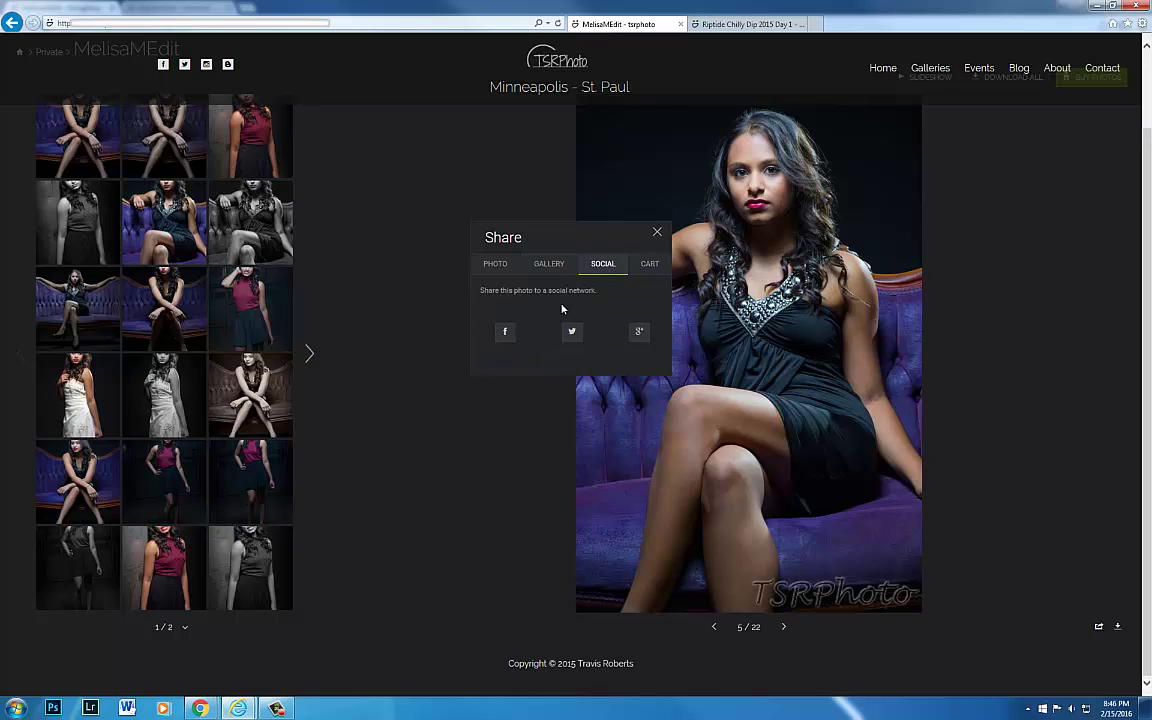
pyautogui.click(650, 264)
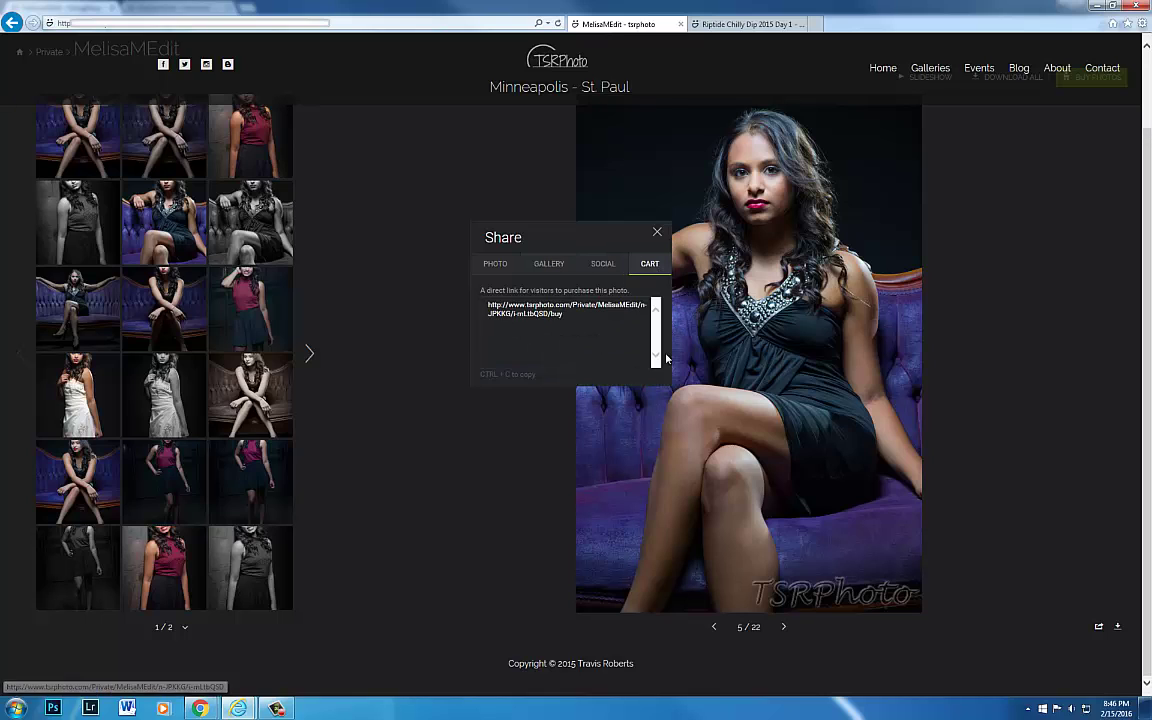
pyautogui.click(657, 232)
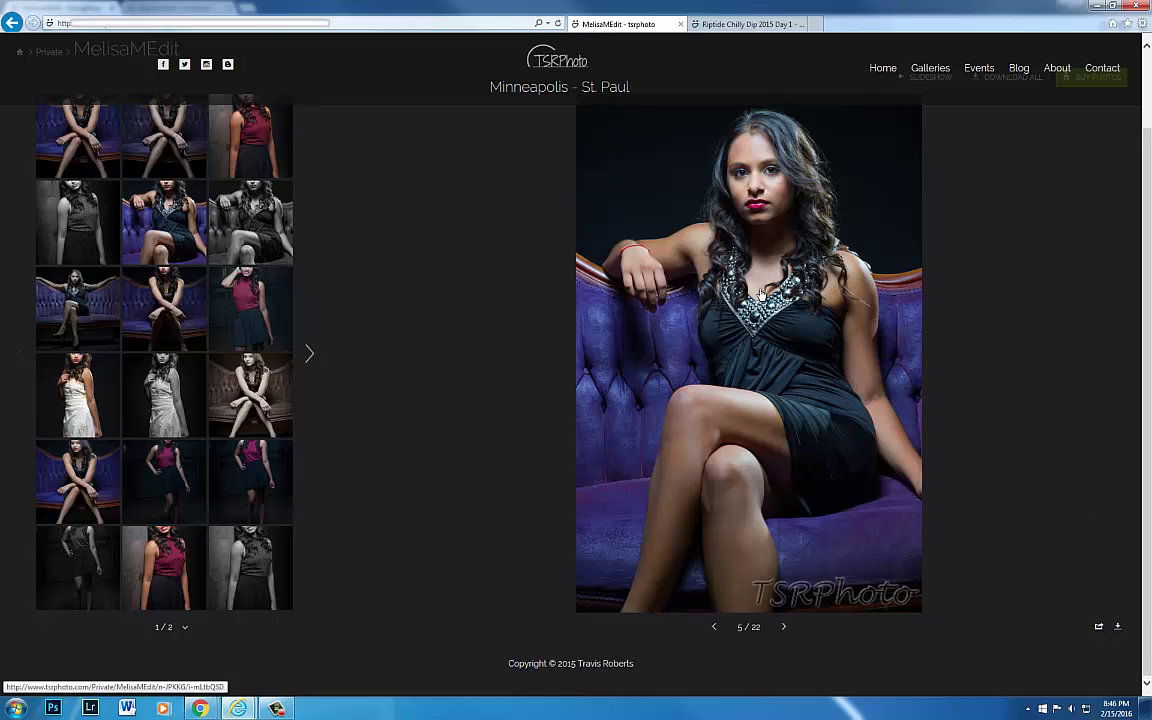
pyautogui.rightClick(627, 291)
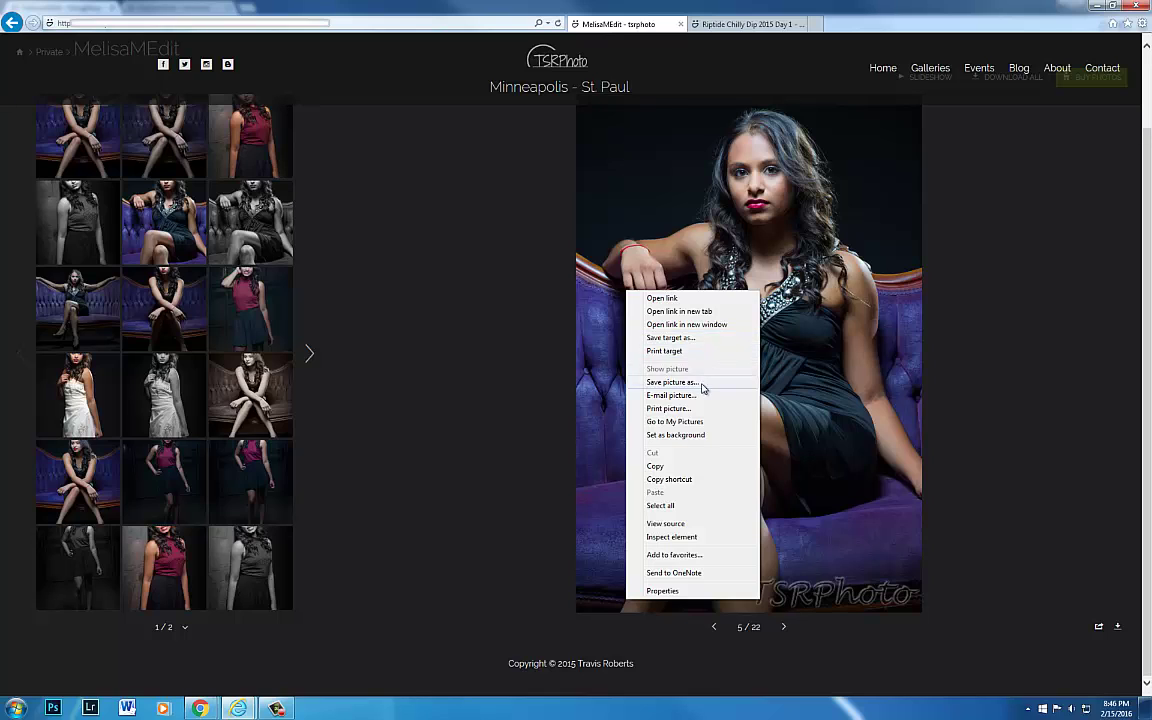
pyautogui.click(995, 373)
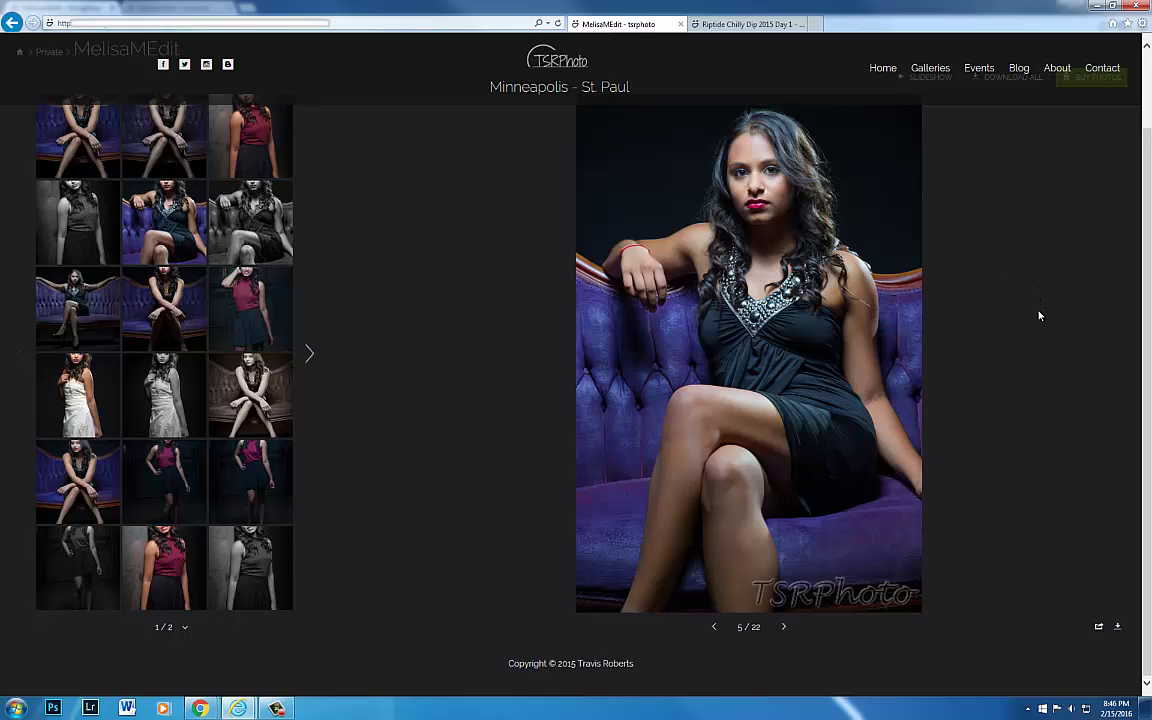
pyautogui.click(1120, 628)
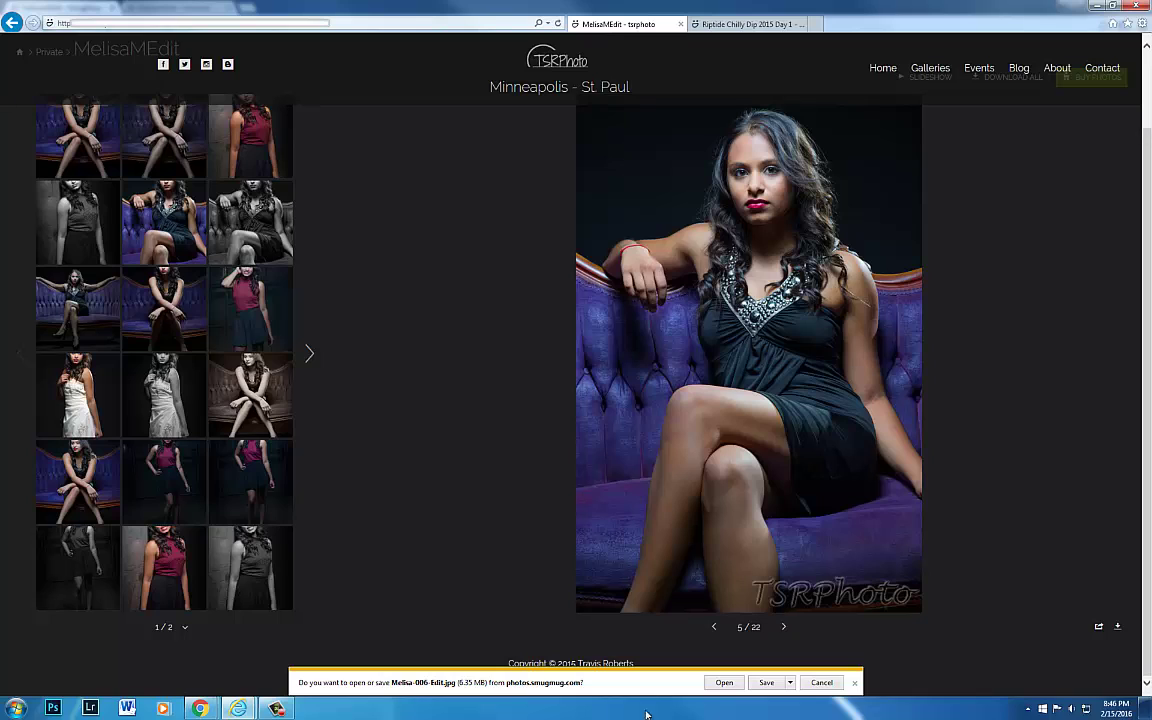
pyautogui.click(822, 682)
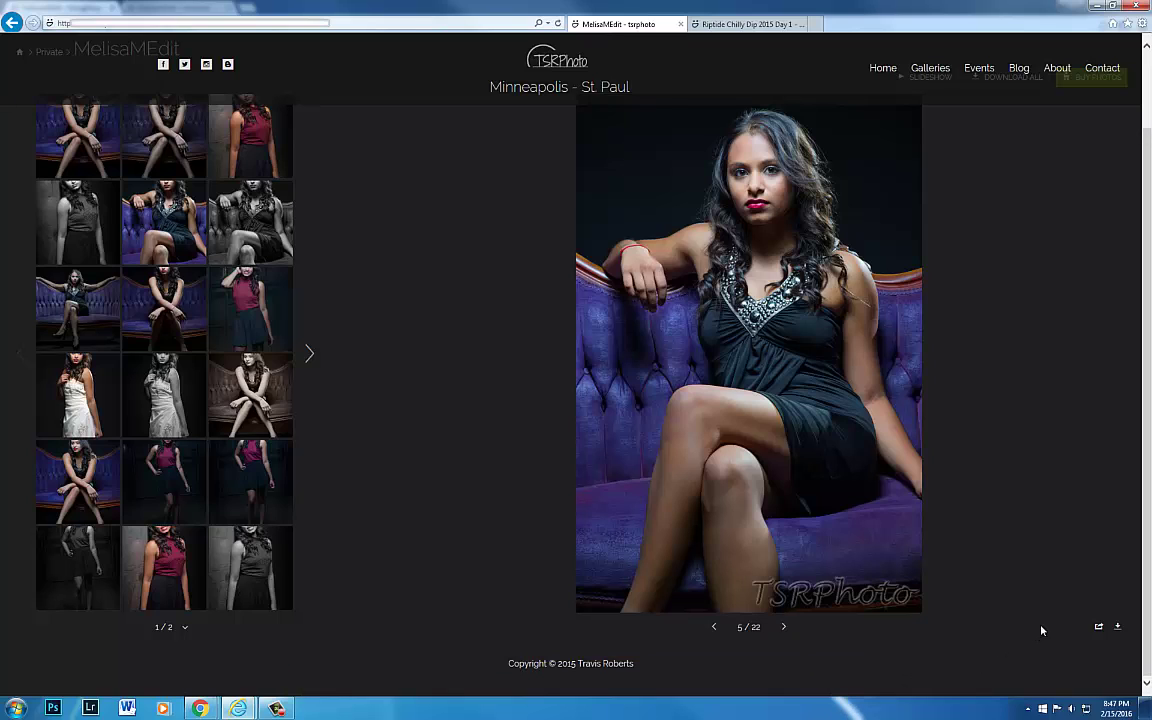
# Step: Open the portrait in the full-screen lightbox and cancel a download started there
pyautogui.click(809, 358)
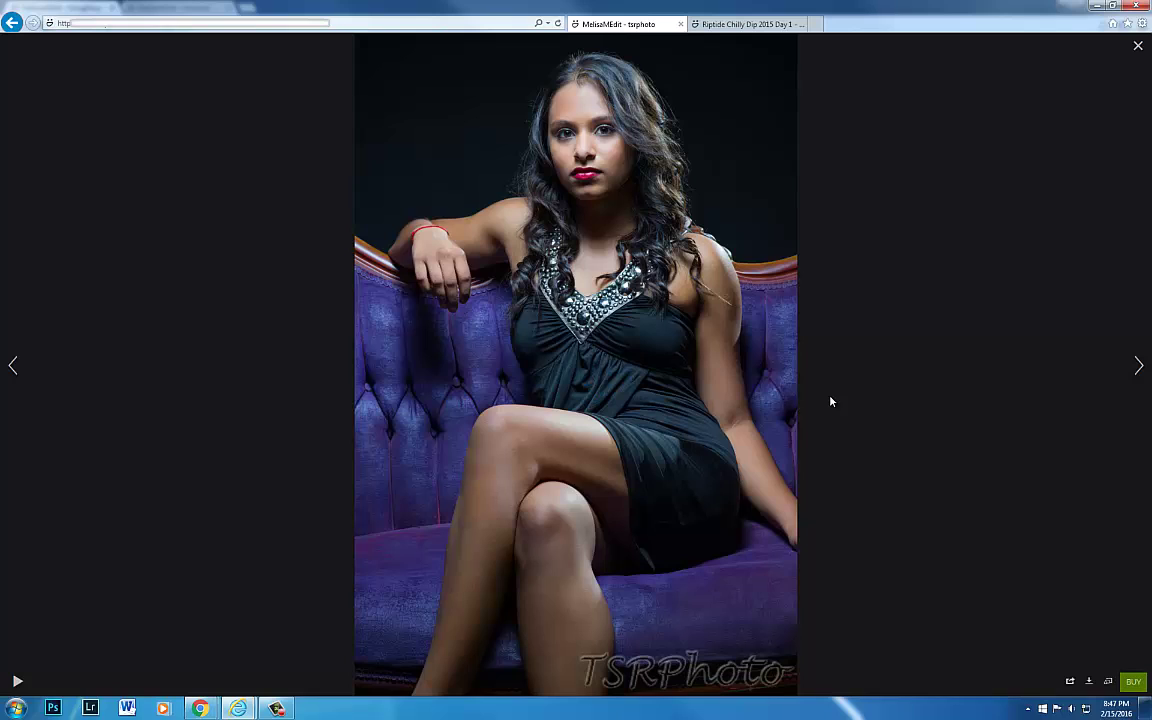
pyautogui.click(1090, 683)
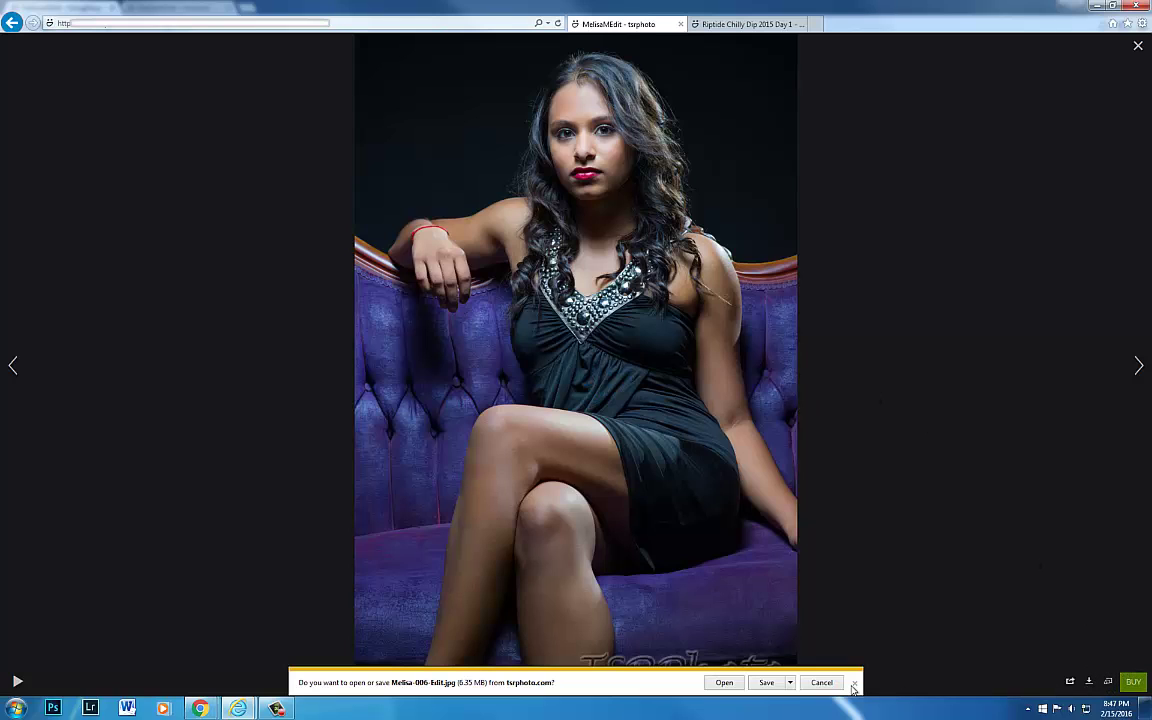
pyautogui.click(834, 687)
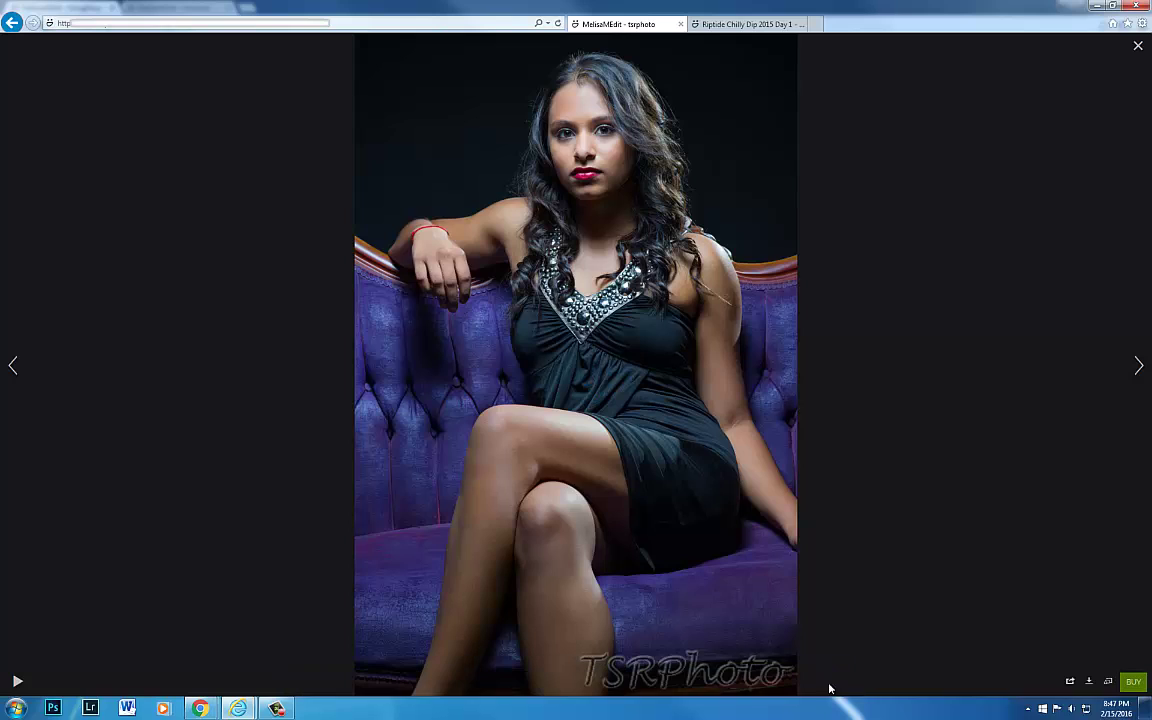
# Step: Show the portrait at Medium, then X2-Large, then X3-Large display size
pyautogui.click(1108, 684)
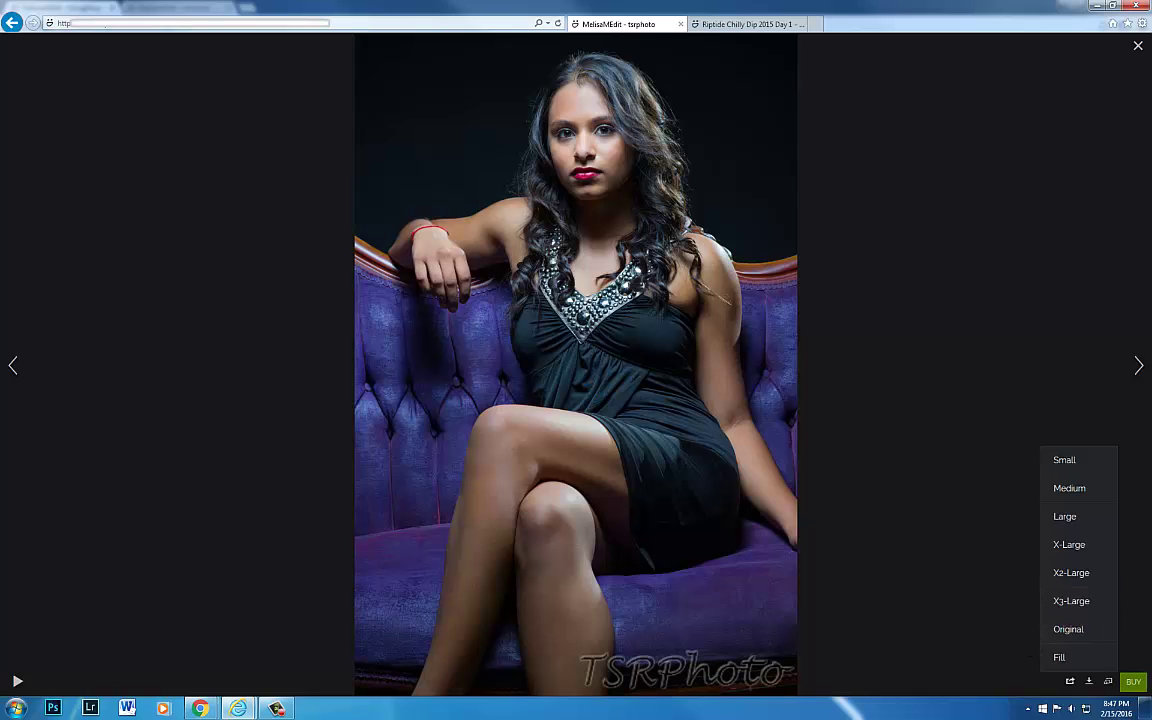
pyautogui.click(1088, 490)
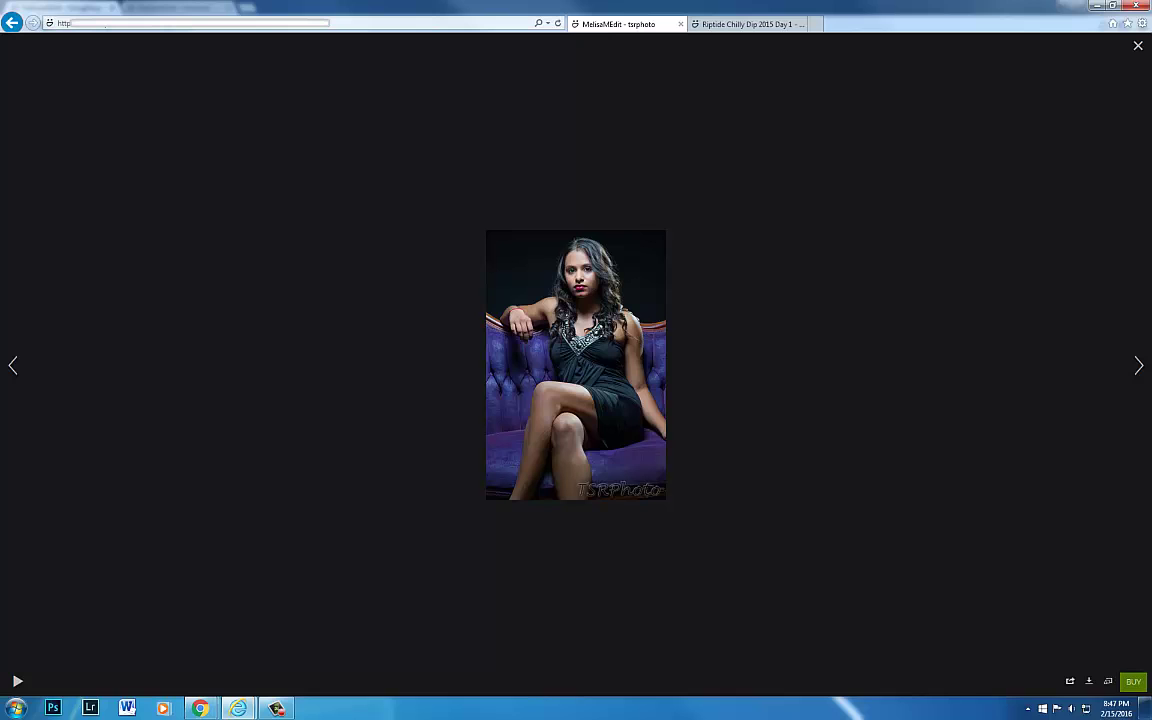
pyautogui.click(1108, 681)
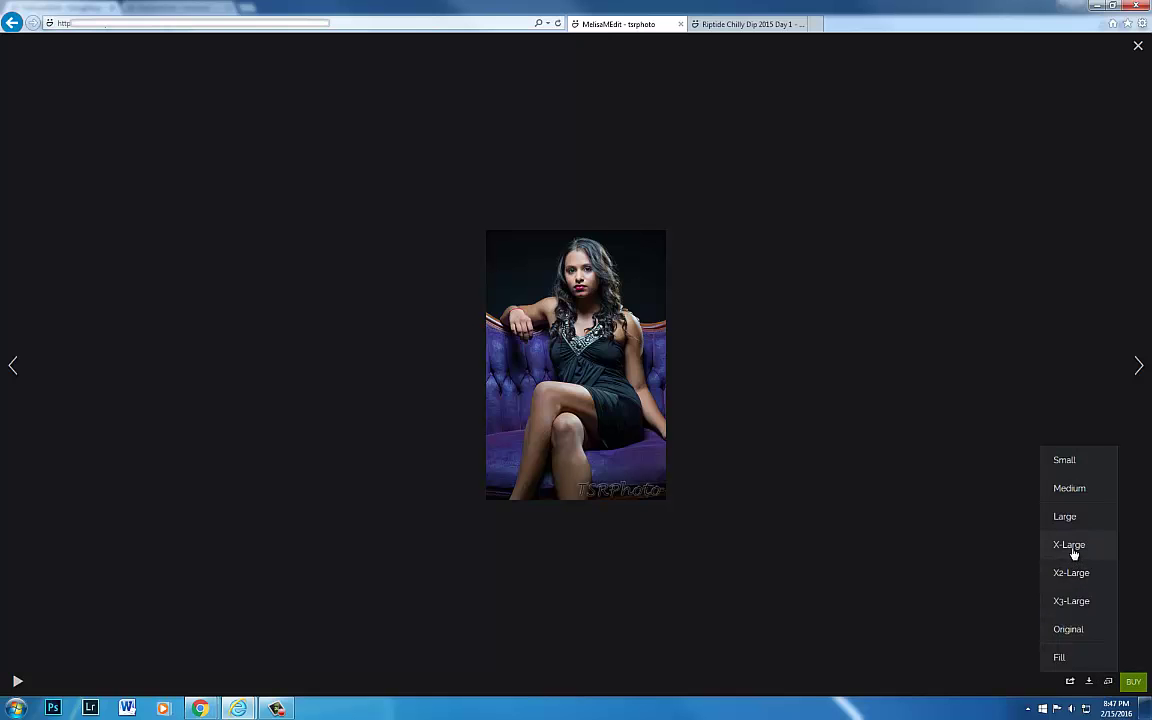
pyautogui.click(1072, 572)
pyautogui.click(1072, 601)
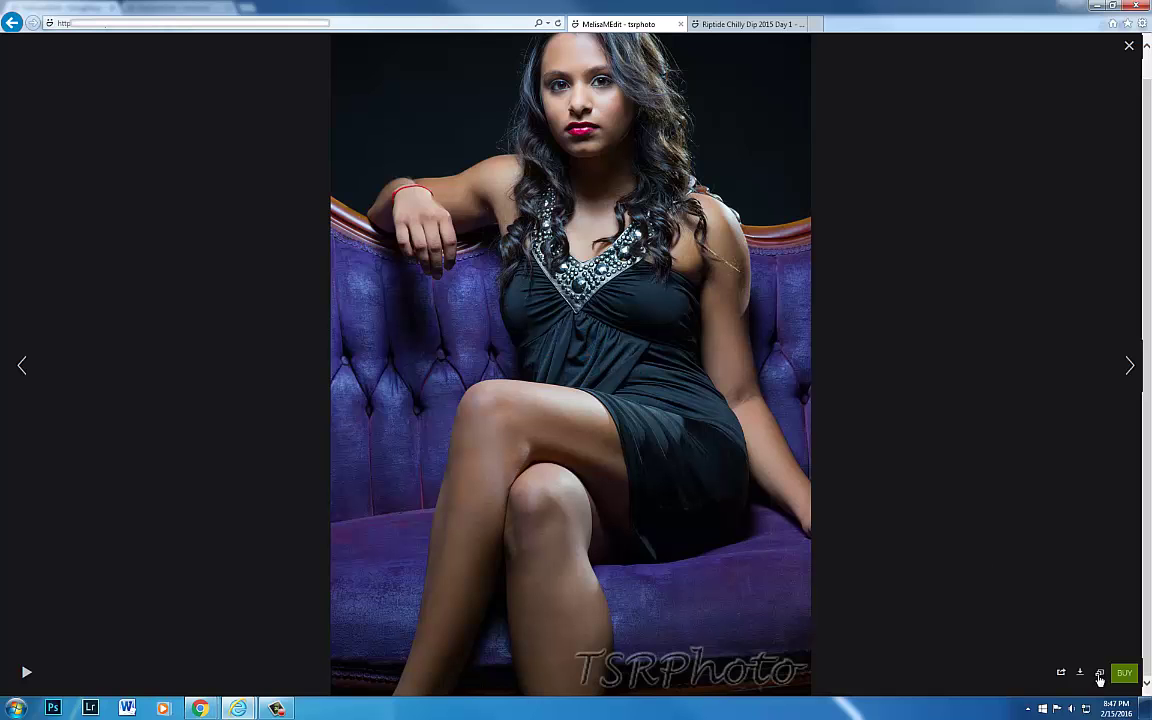
# Step: View the portrait at Original size, pan around the full-resolution image, then exit the lightbox
pyautogui.click(1099, 673)
pyautogui.click(1072, 620)
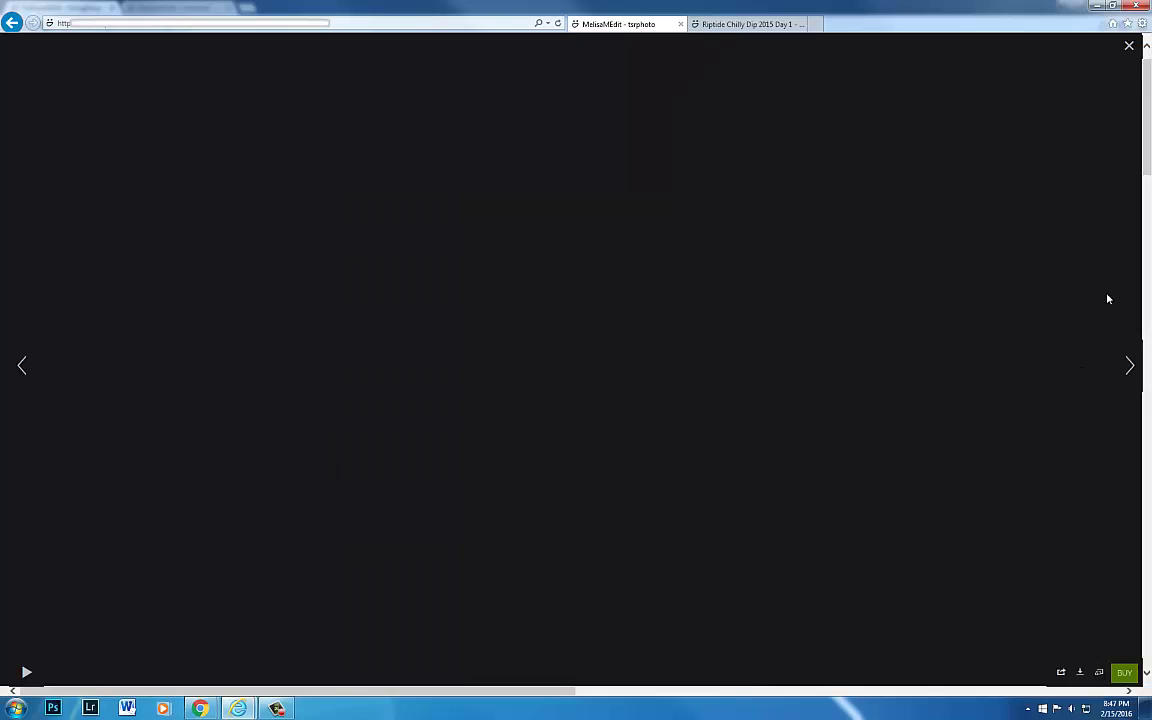
pyautogui.scroll(-5, 1108, 298)
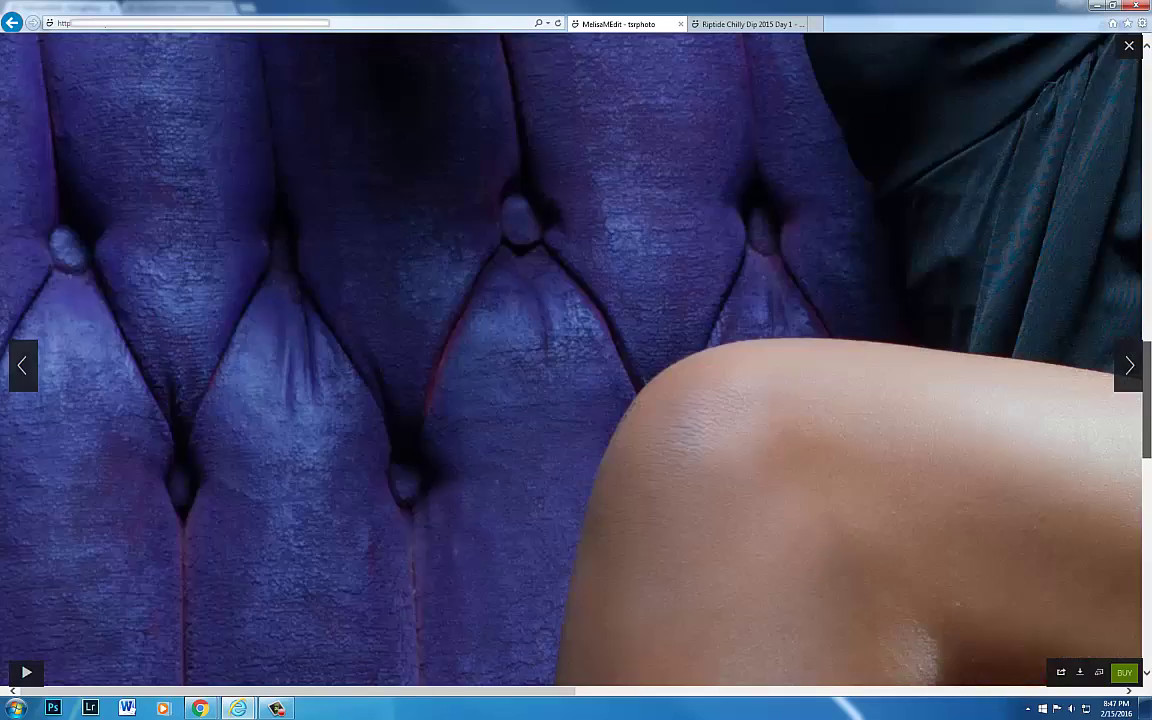
pyautogui.scroll(-5, 576, 358)
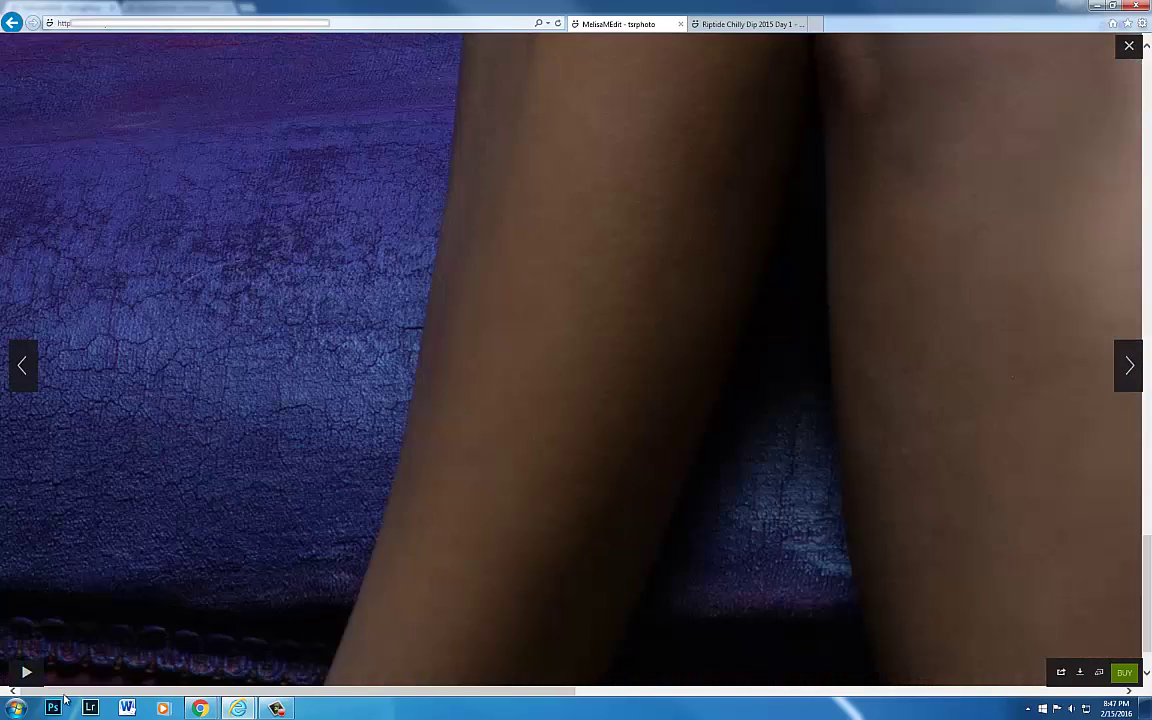
pyautogui.moveTo(200, 689); pyautogui.dragTo(774, 681)
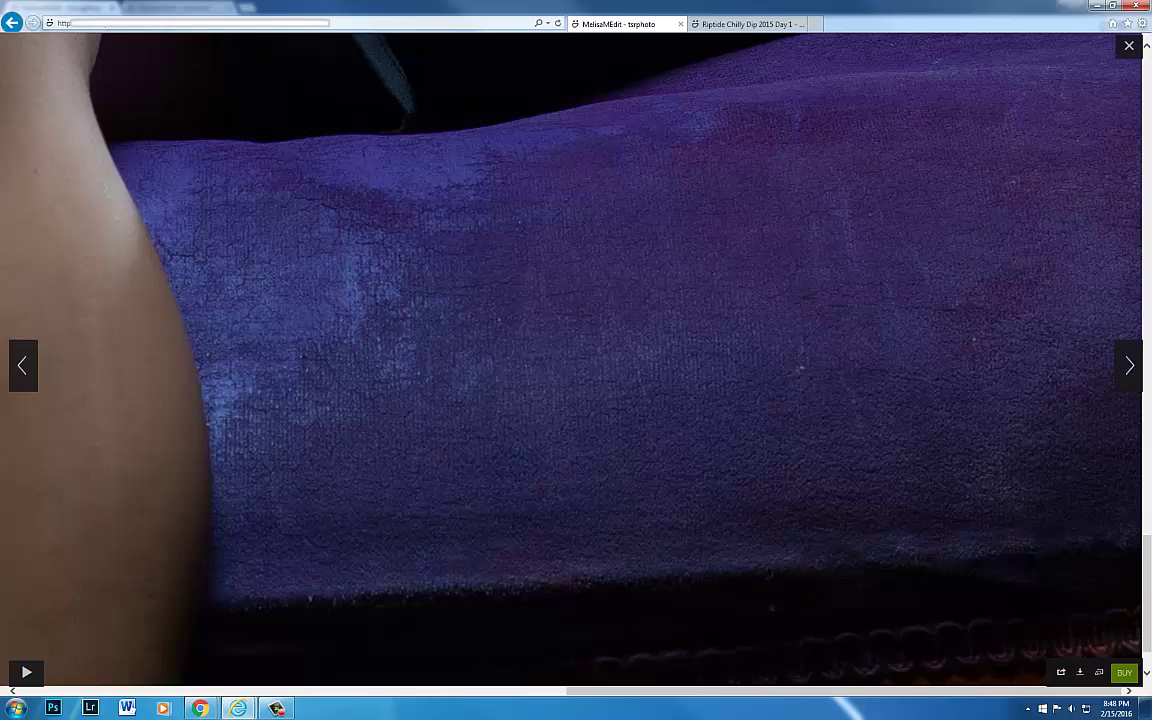
pyautogui.press('Escape')
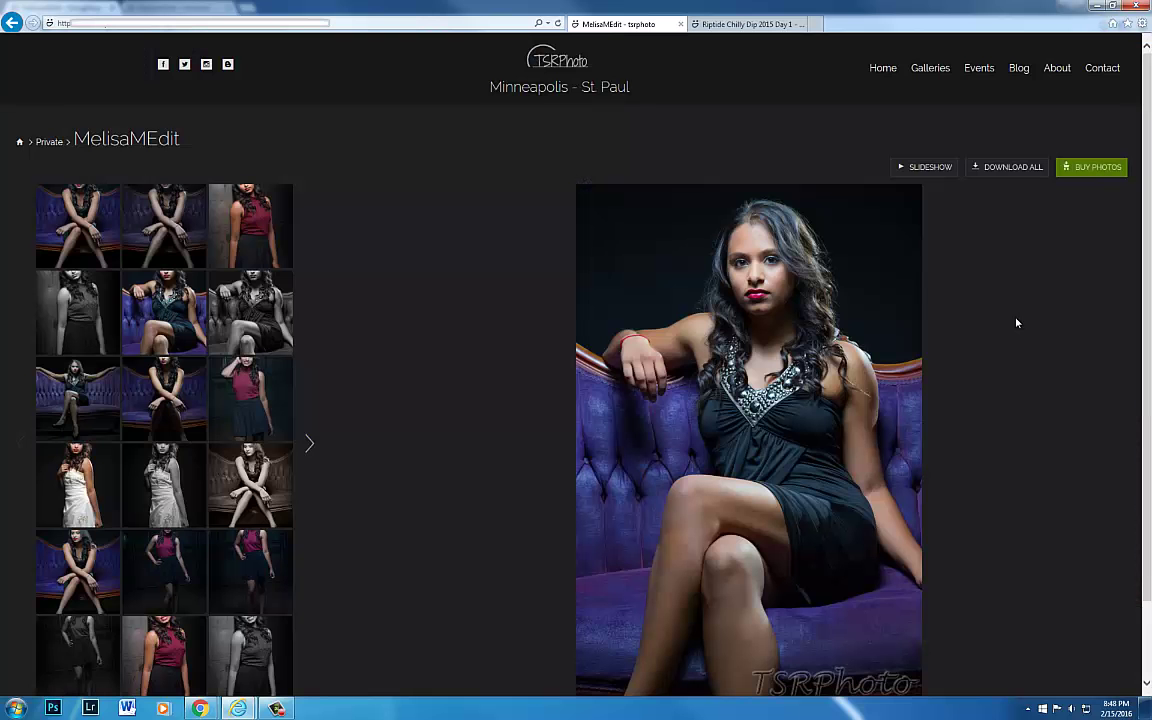